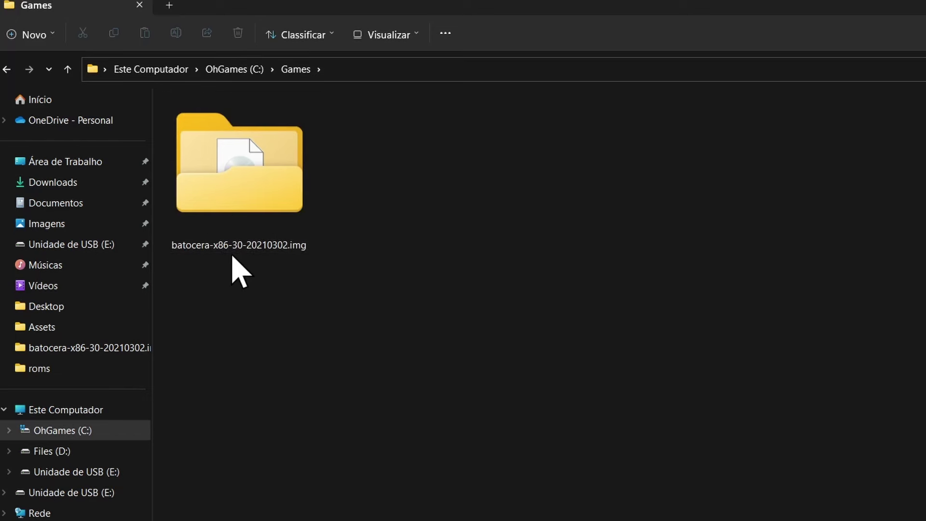
- Open the batocera-x86-30-20210302.img folder inside Games and check the details of the disk image file
double_click(240, 247)
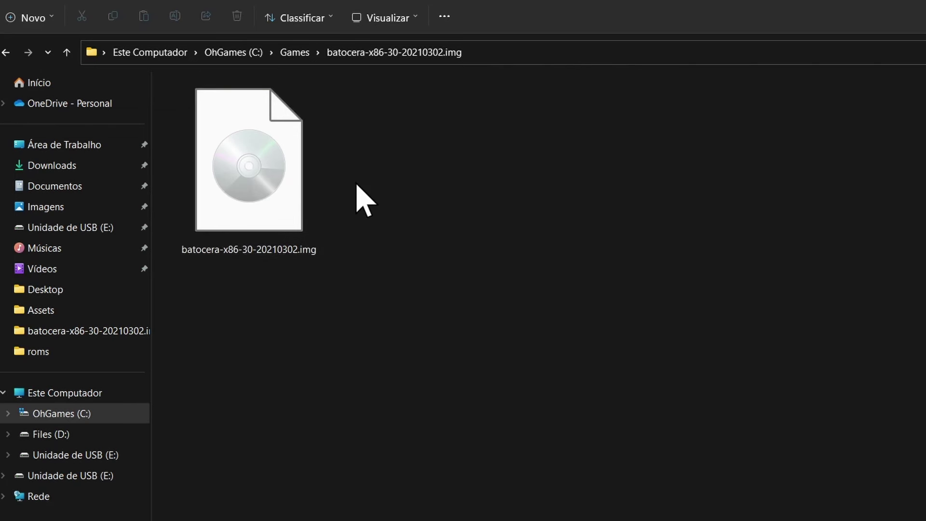
mouse_move(277, 169)
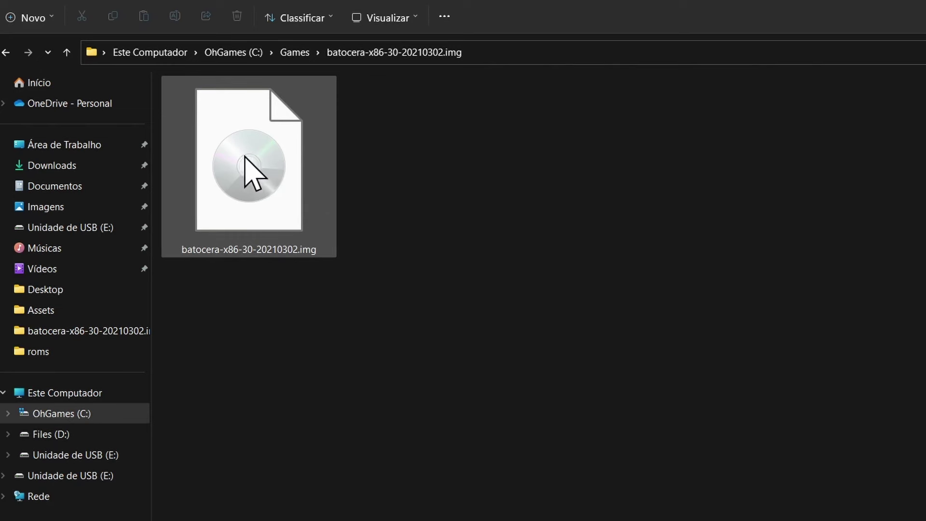
mouse_move(251, 190)
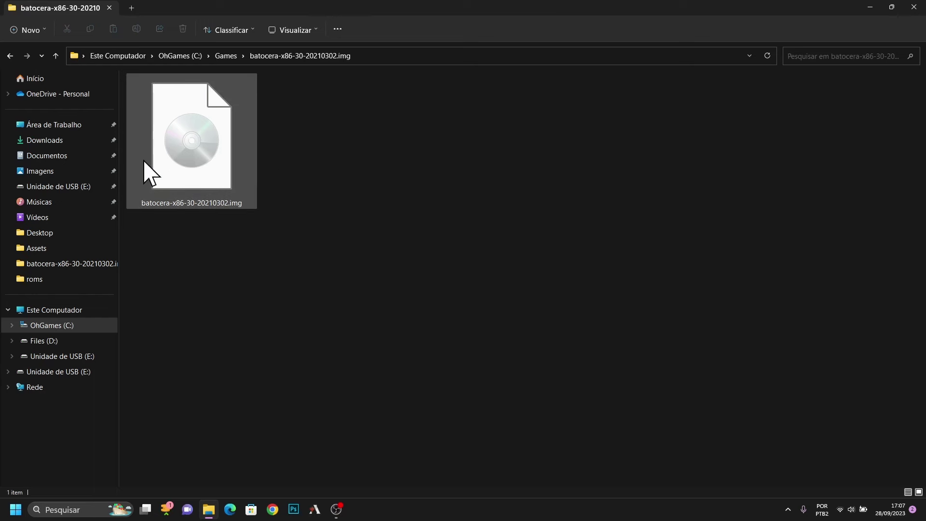
mouse_move(186, 155)
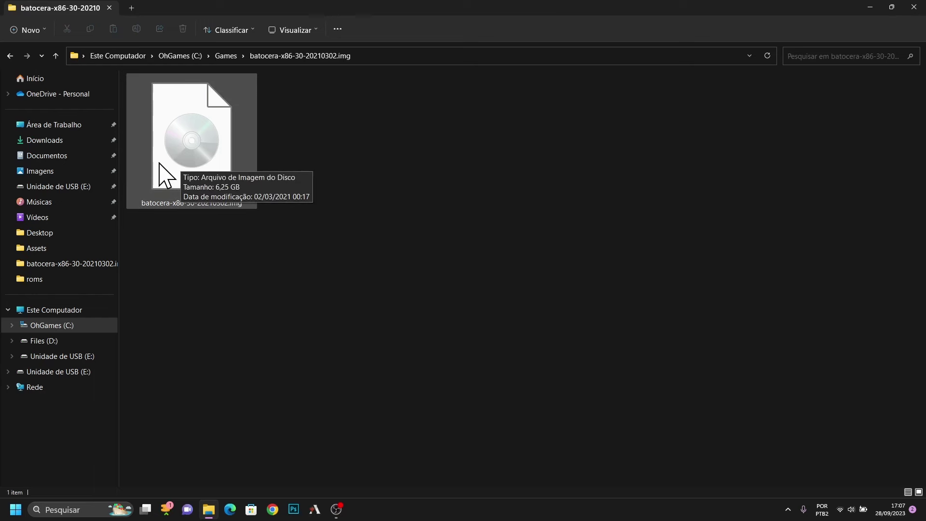
- Open the USB drive (E:) and check its used space and capacity in its properties
click(83, 381)
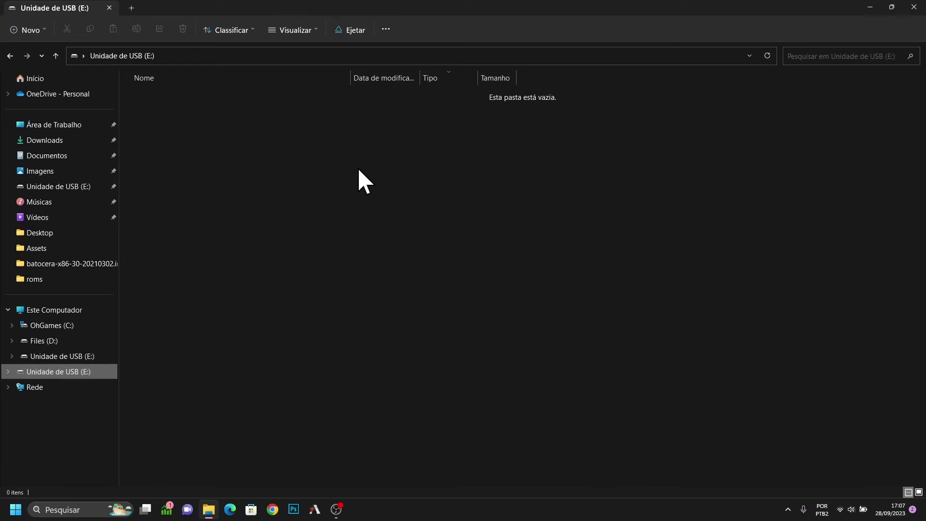
right_click(65, 380)
click(103, 347)
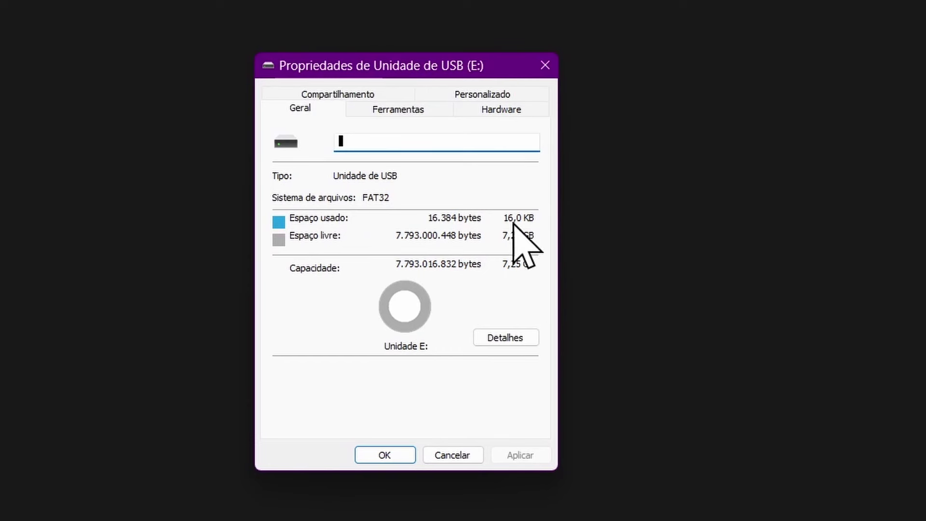
click(451, 456)
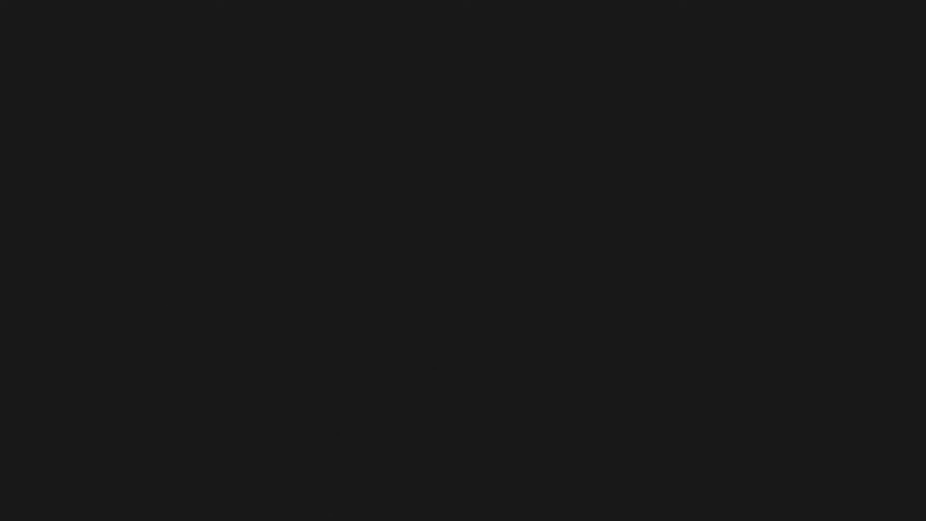
- Select the batocera-x86-30-20210302.img file in its Games subfolder and launch Win32 Disk Imager beside it
click(217, 154)
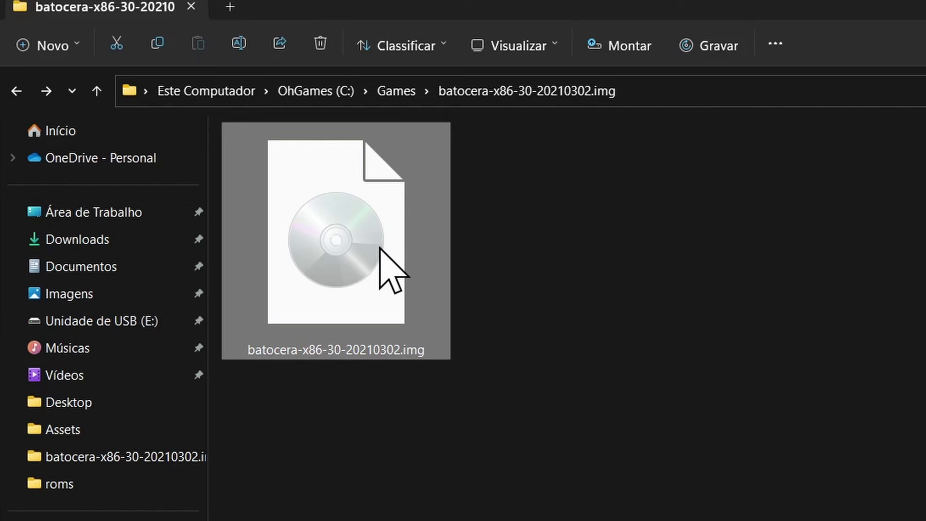
mouse_move(379, 248)
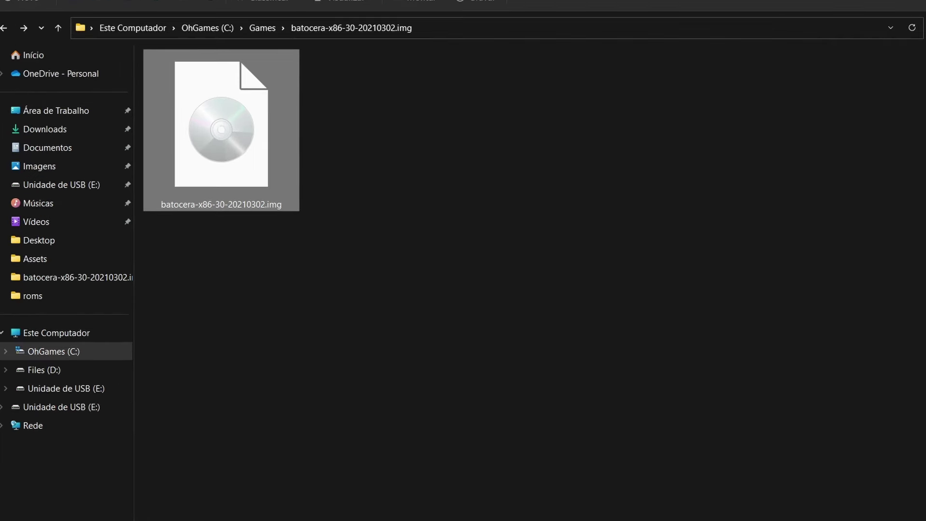
key(super)
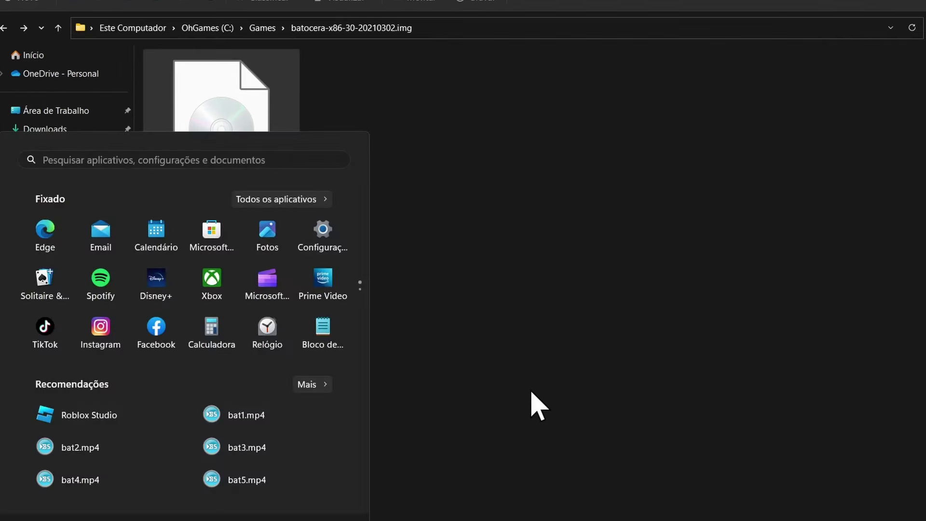
text(win32)
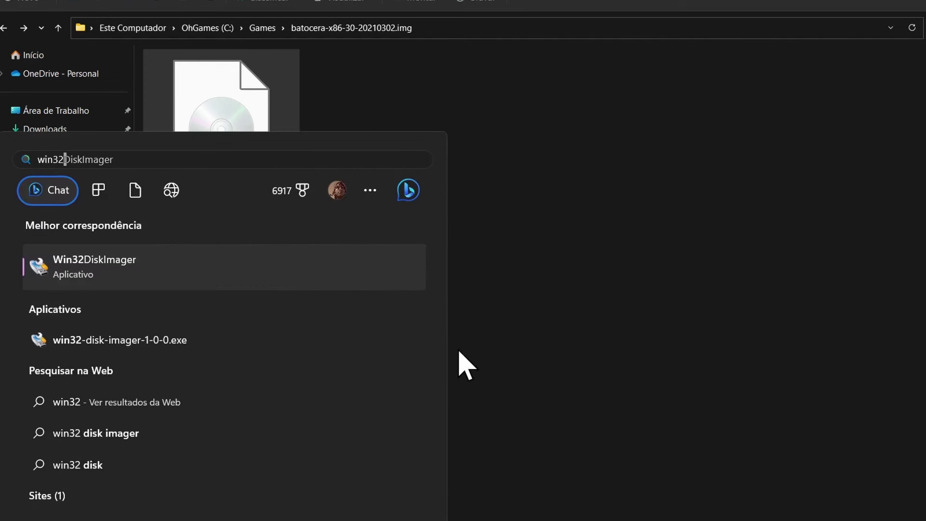
click(82, 279)
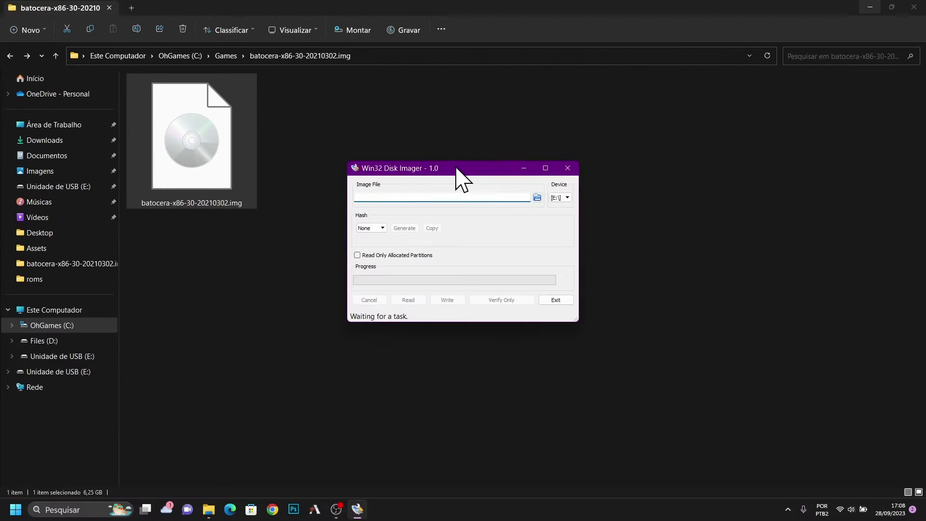
drag(456, 169, 475, 138)
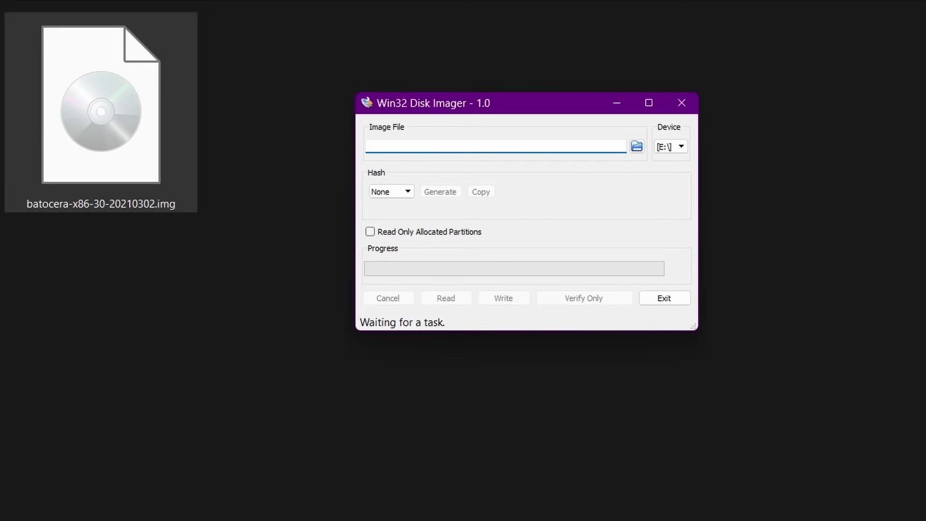
- Check the available target devices and keep [E:\] as the device
click(683, 147)
click(684, 147)
click(683, 147)
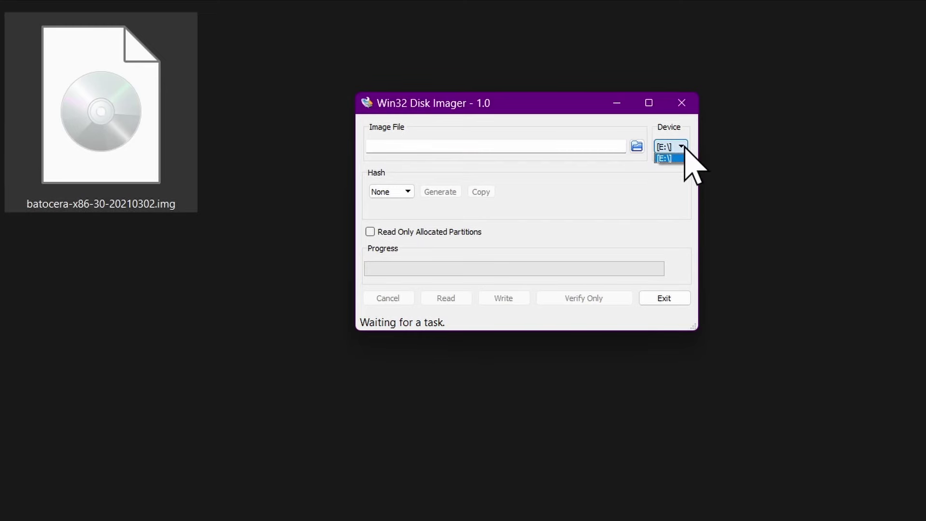
click(685, 148)
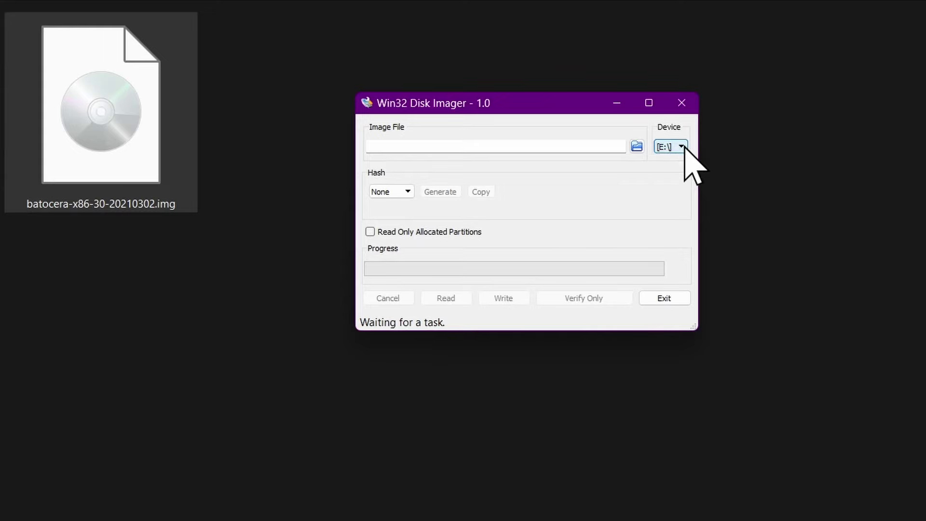
- Load batocera-x86-30-20210302.img from C:/Games/batocera-x86-30-20210302.img as the image file
click(637, 146)
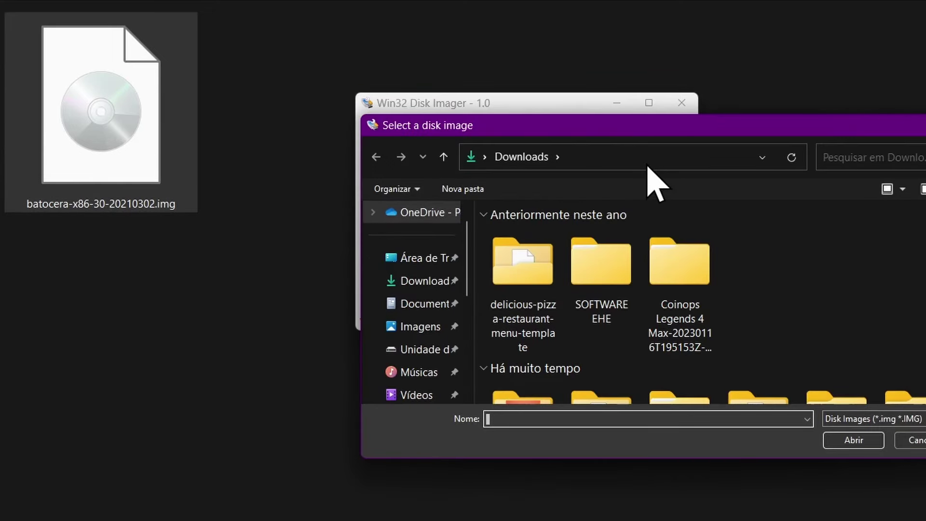
scroll(441, 309, down, 2)
scroll(441, 373, down, 1)
click(436, 350)
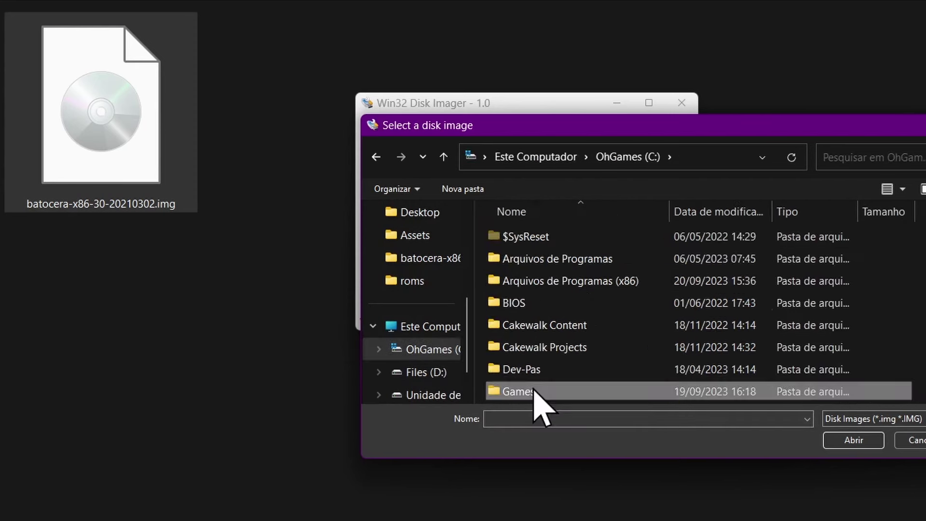
double_click(535, 388)
double_click(536, 237)
click(537, 237)
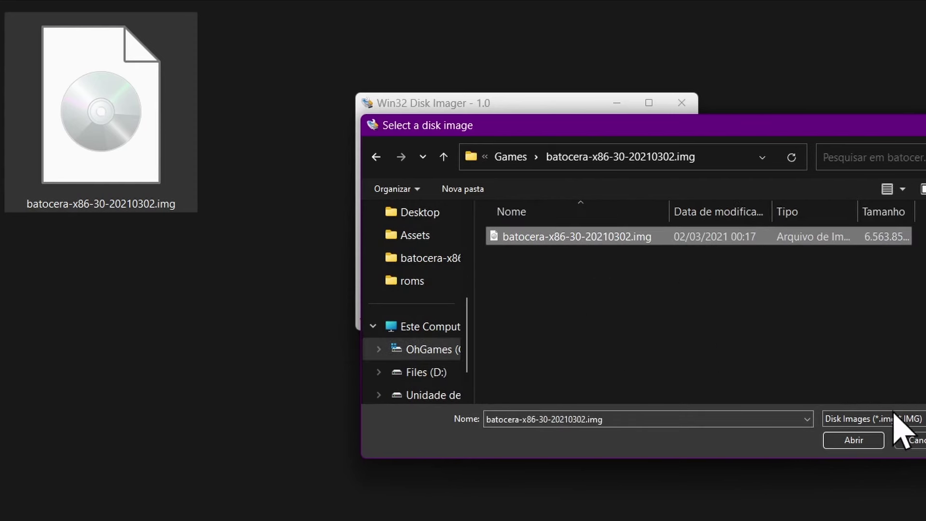
click(856, 441)
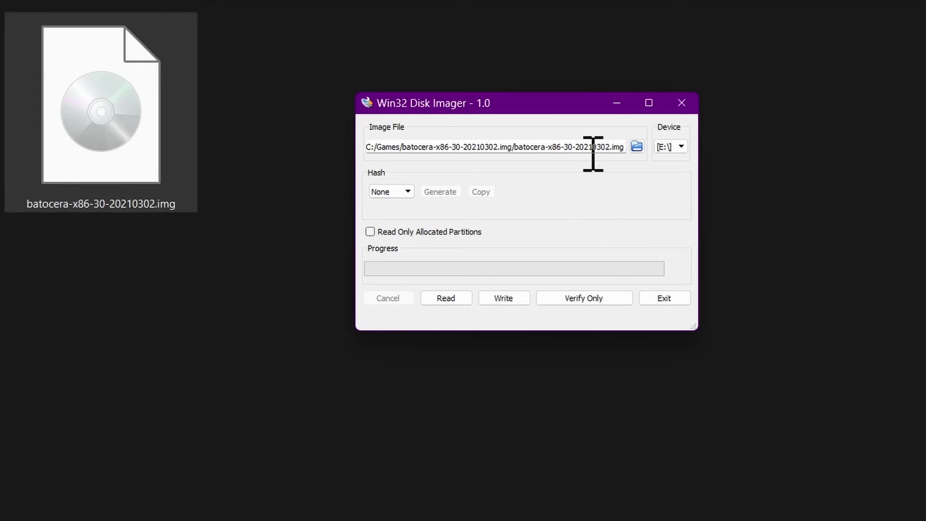
- Write the Batocera image to the E:\ device, accepting the overwrite, and exit Win32 Disk Imager once writing is complete
click(509, 299)
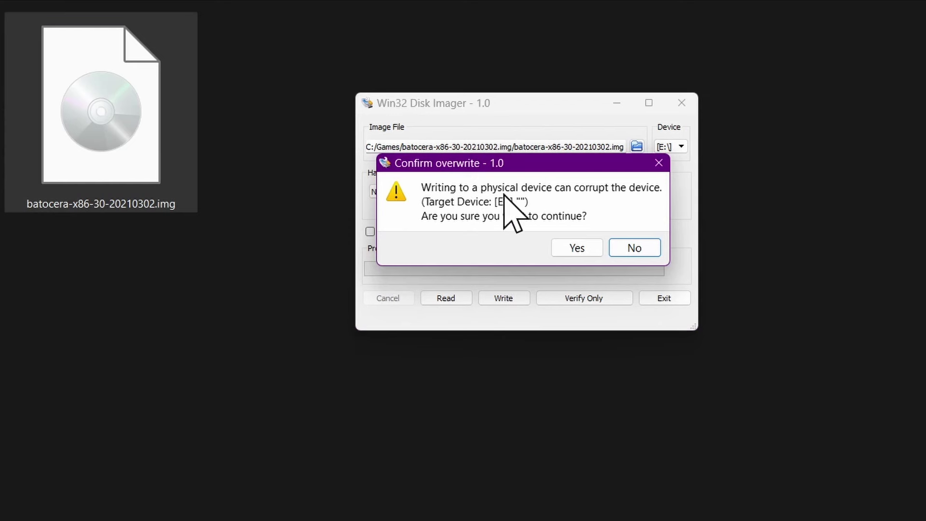
click(577, 249)
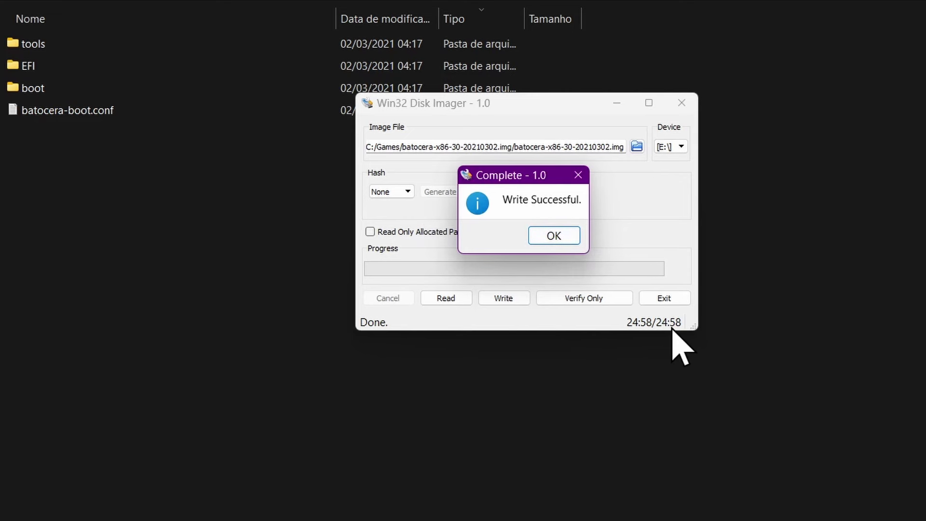
click(548, 237)
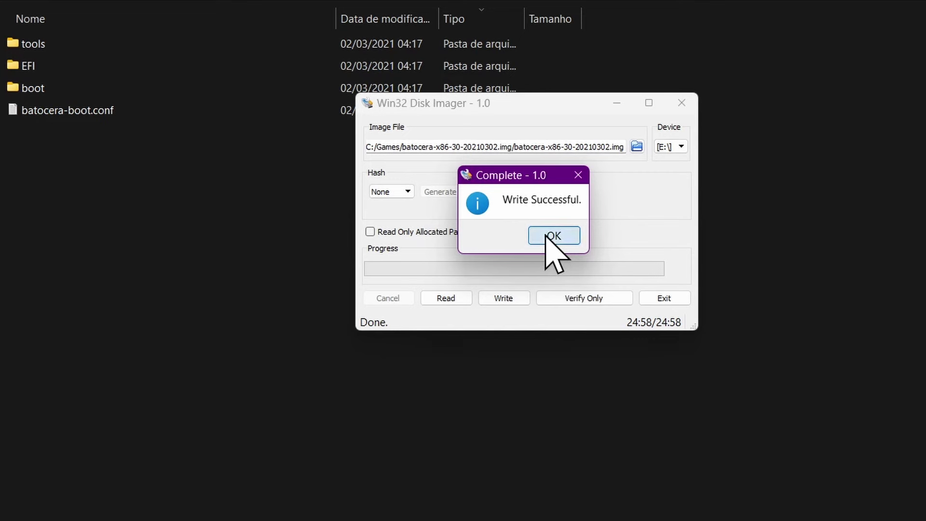
click(668, 298)
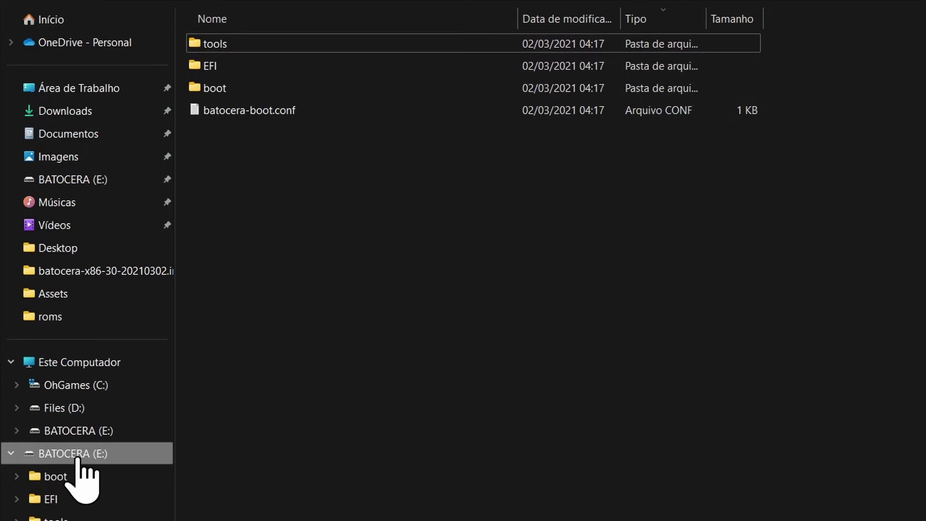
- Check the used and free space of the BATOCERA (E:) drive in its properties
right_click(76, 456)
click(184, 410)
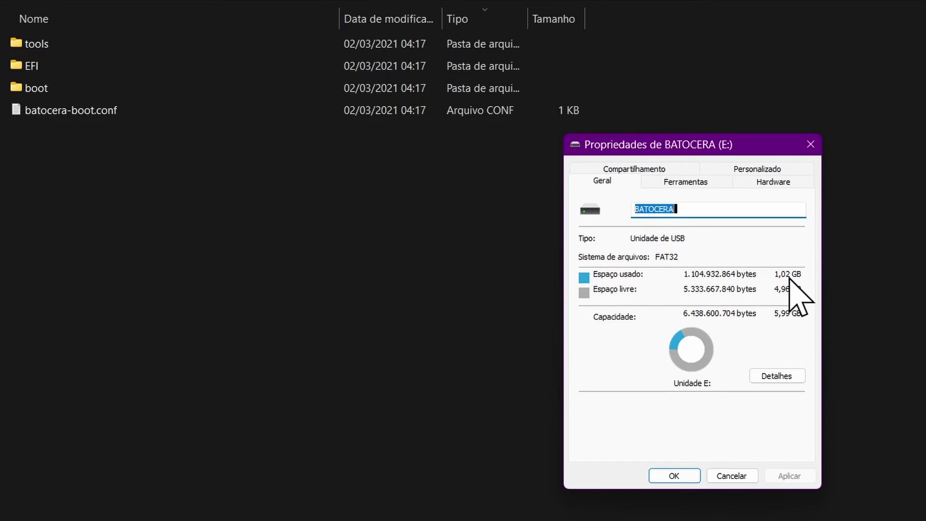
drag(697, 152, 329, 149)
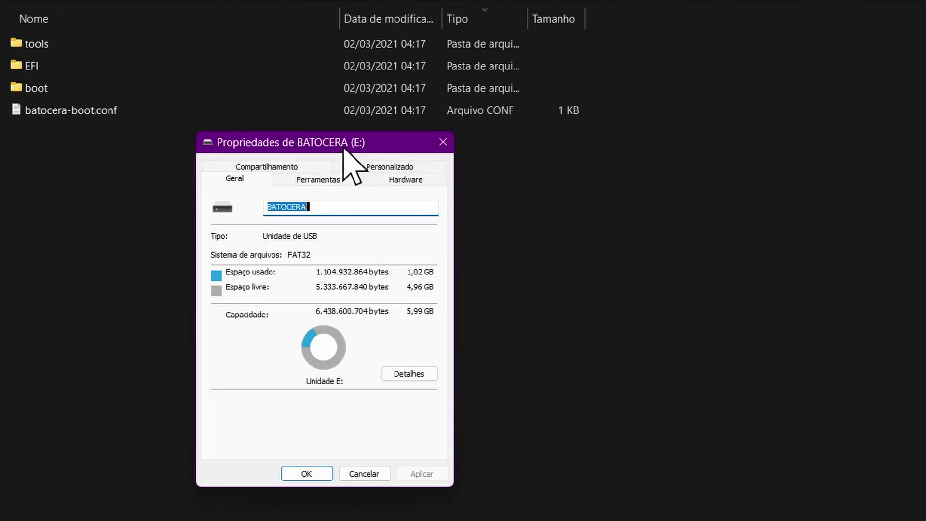
drag(344, 148, 452, 145)
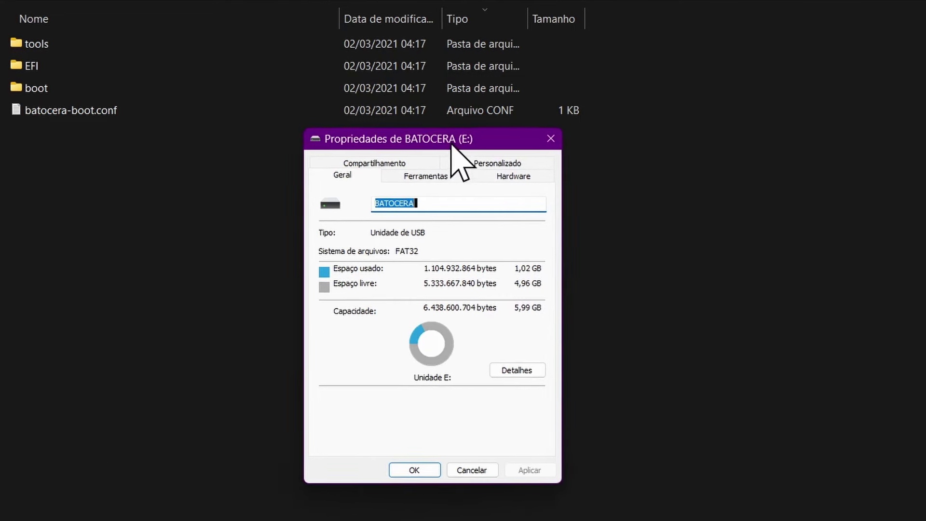
click(414, 471)
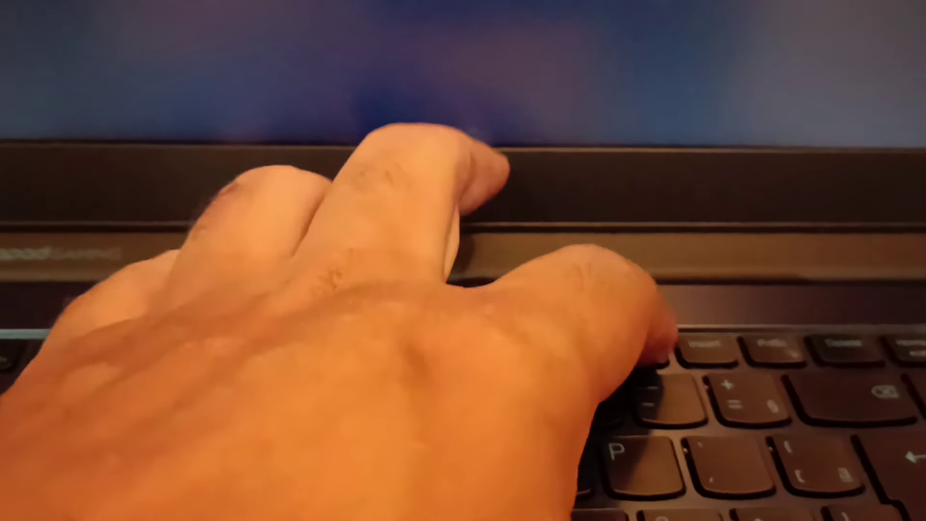
- Bring up the computer's boot device selection at startup and boot from EFI USB Device (Generic Flash Disk)
key(F12)
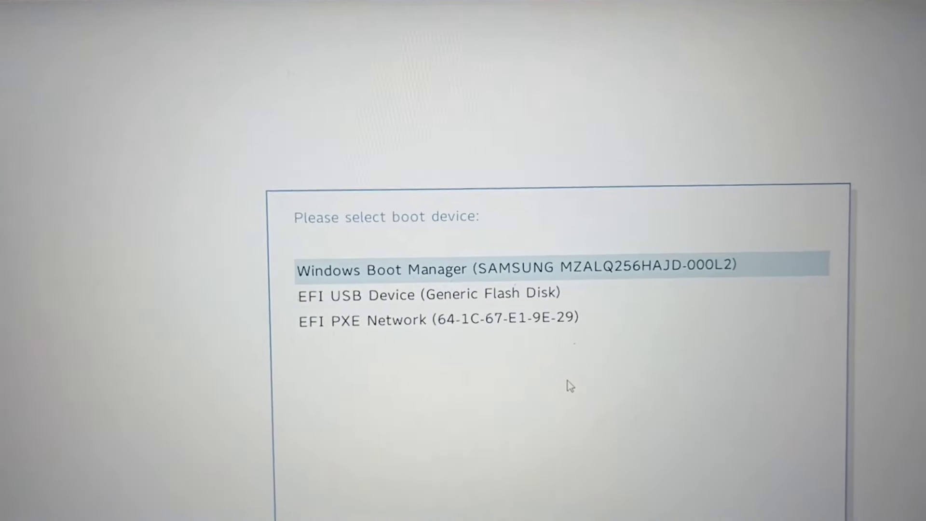
key(Down)
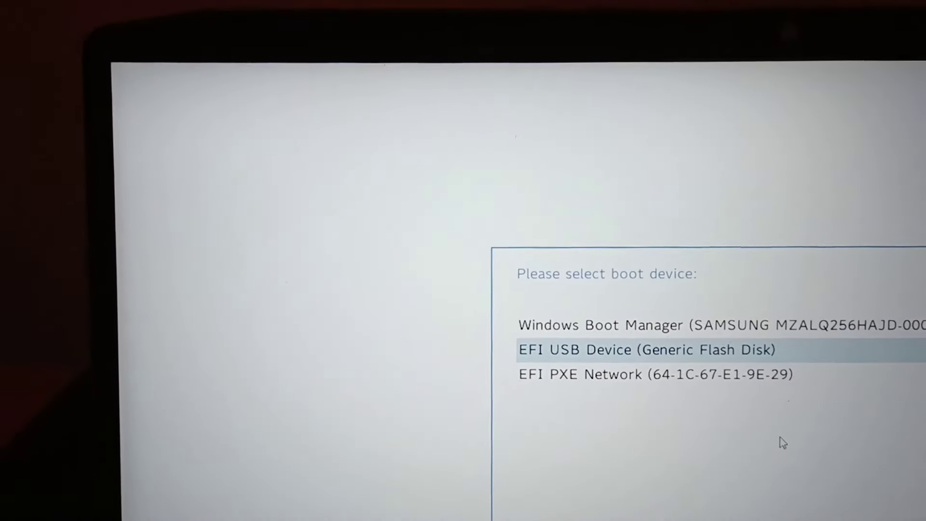
key(Return)
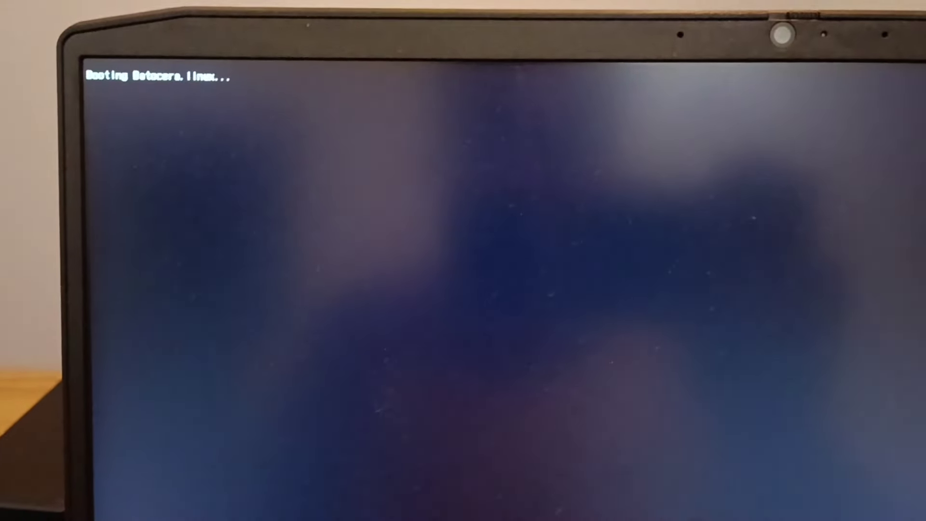